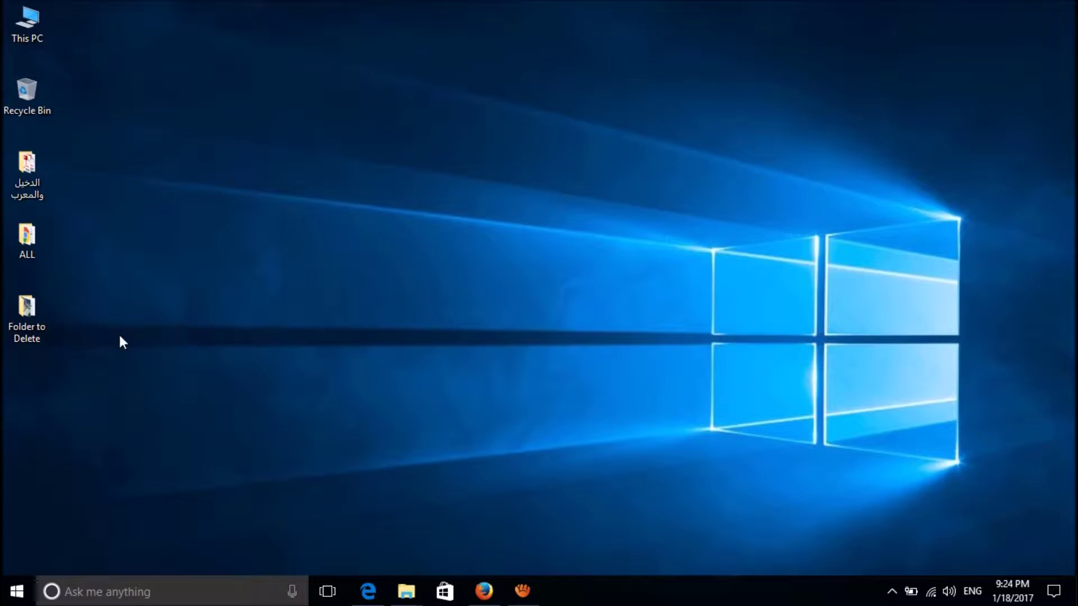
- Delete 'Folder to Delete', undo to restore it, then open the Recycle Bin Properties
{"action": "left_click", "coordinate": [27, 329]}
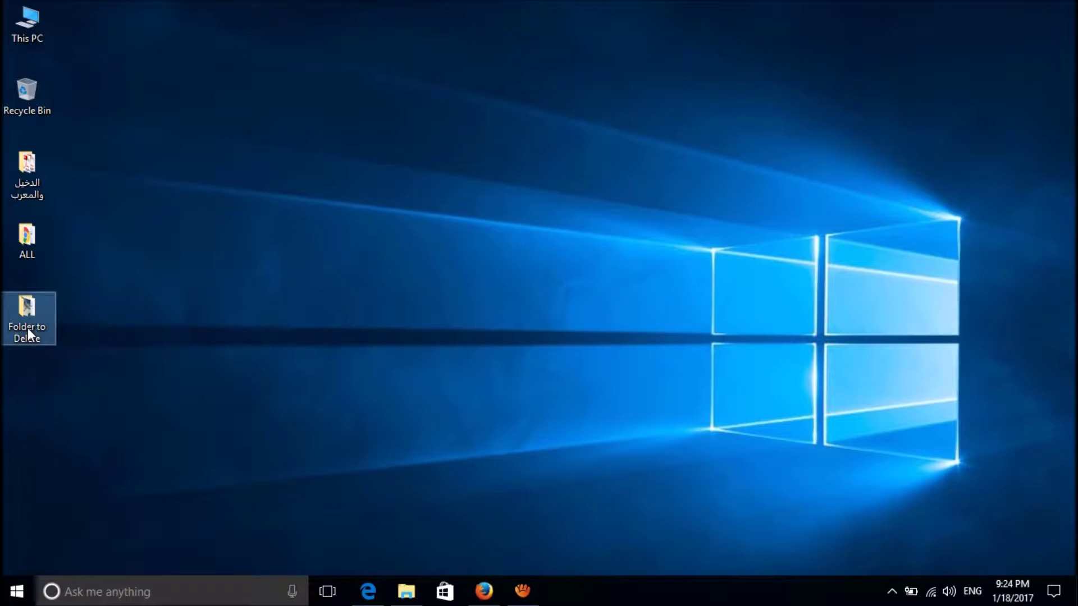
{"action": "key", "text": "Delete"}
{"action": "key", "text": "ctrl+z"}
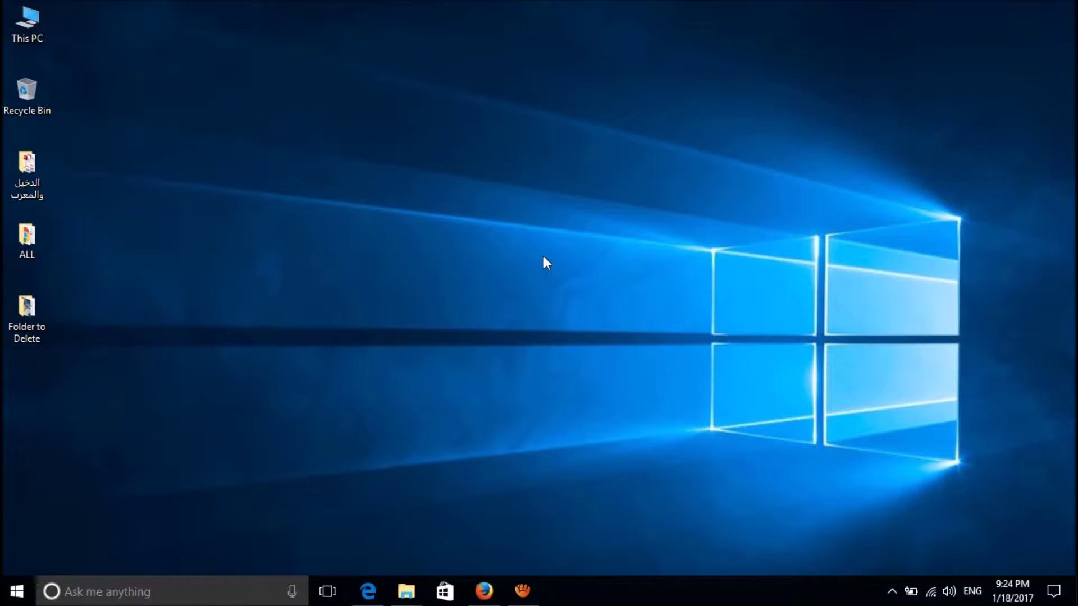
{"action": "right_click", "coordinate": [35, 112]}
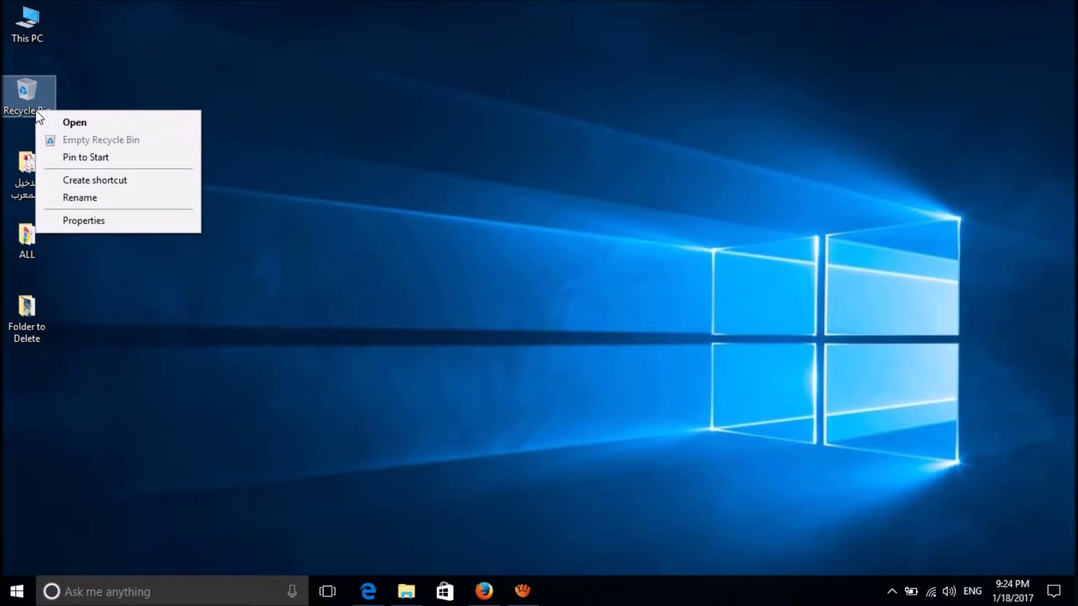
{"action": "left_click", "coordinate": [78, 216]}
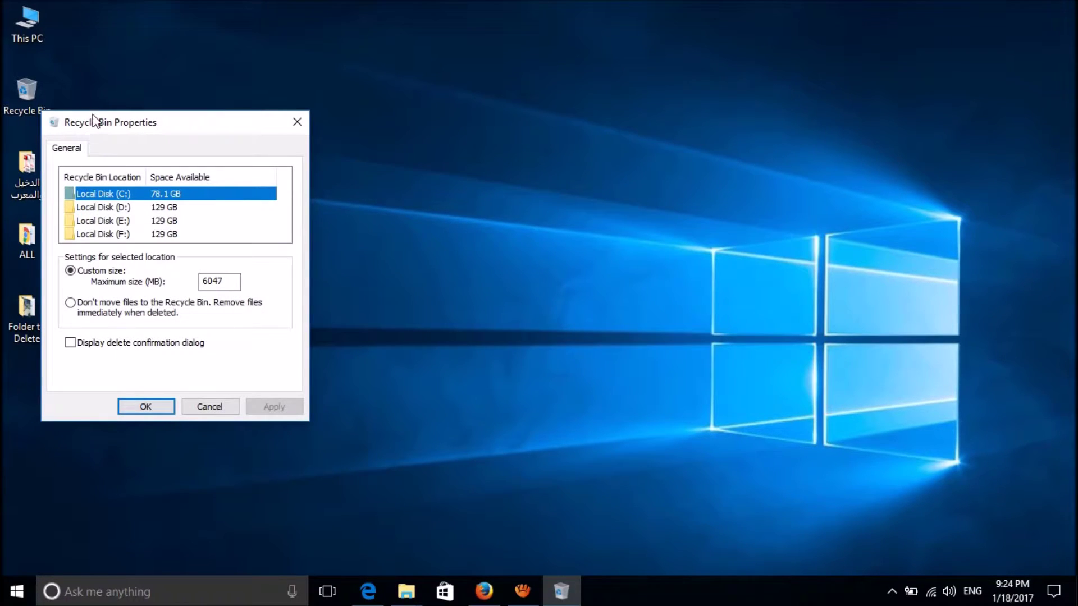
- Enable 'Display delete confirmation dialog' in Recycle Bin Properties, apply it, and confirm with OK
{"action": "left_click_drag", "start_coordinate": [93, 119], "coordinate": [246, 85]}
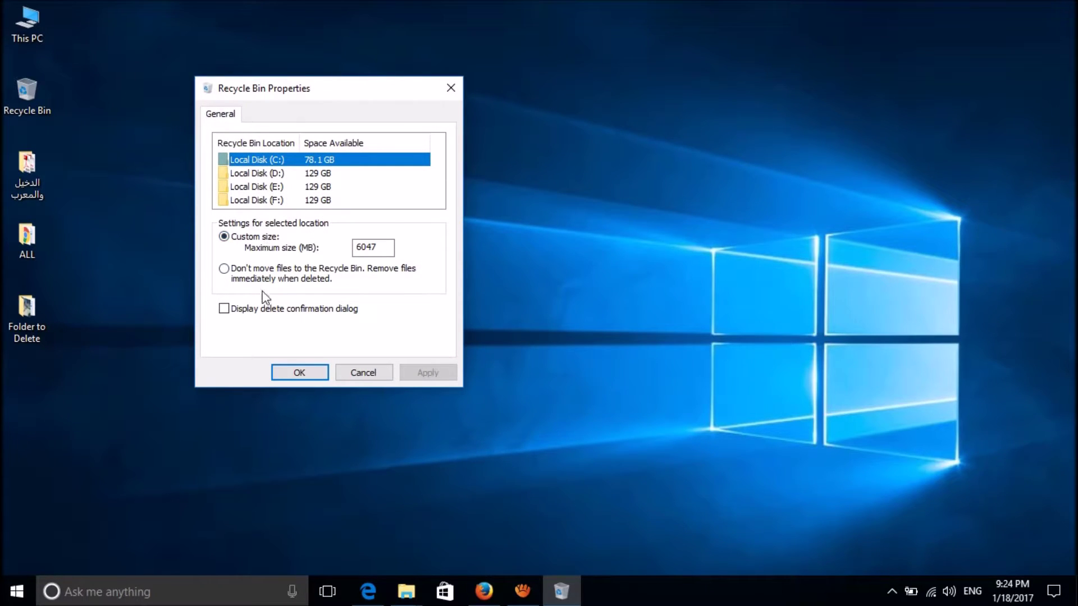
{"action": "left_click", "coordinate": [235, 312]}
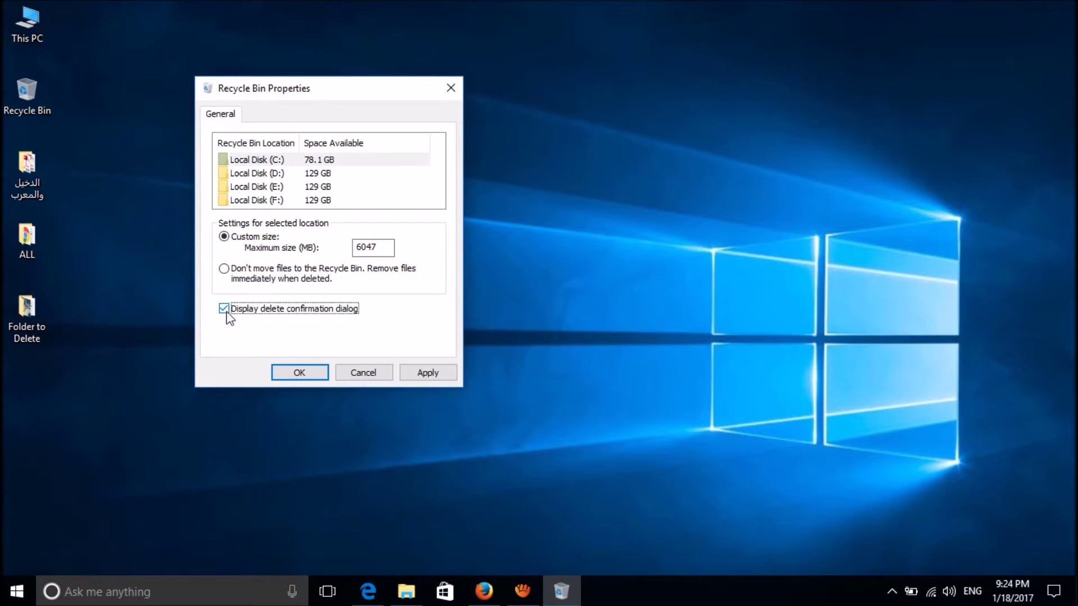
{"action": "left_click", "coordinate": [429, 373]}
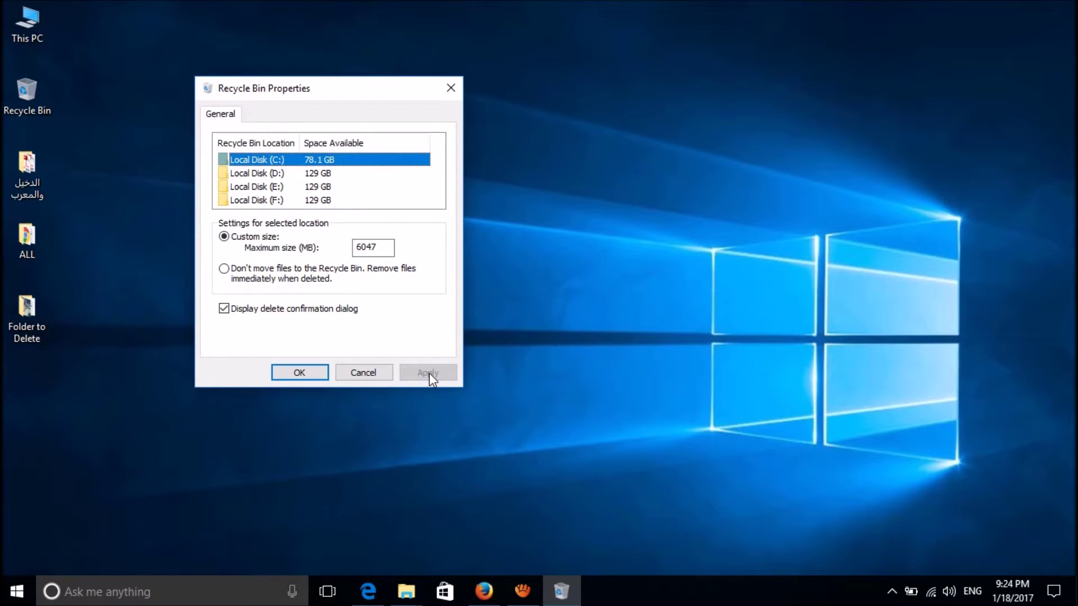
{"action": "left_click", "coordinate": [314, 378]}
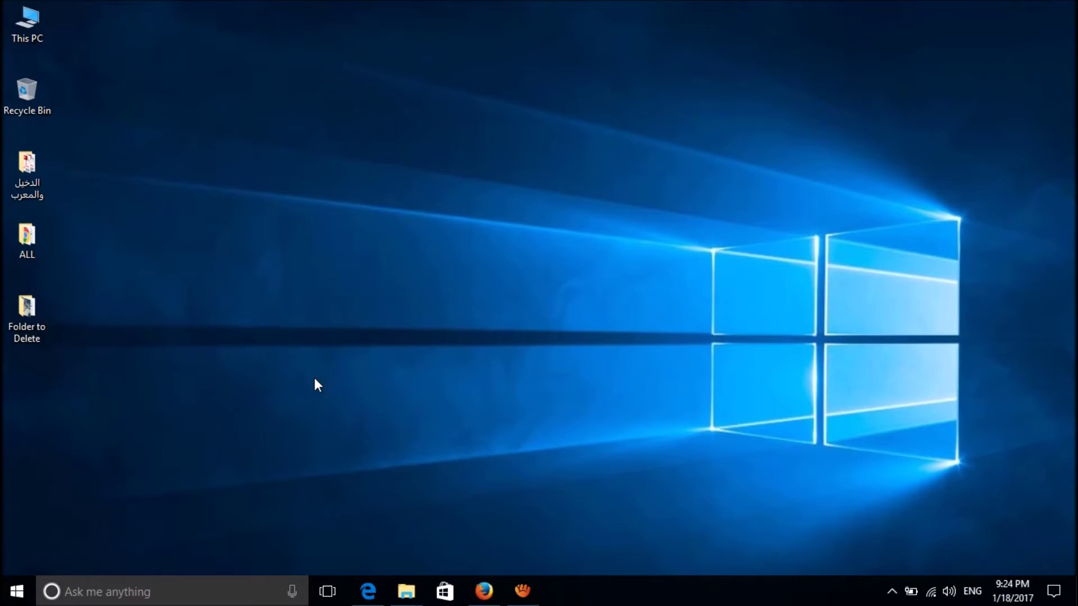
- Delete 'Folder to Delete' from the desktop, answering Yes in the Delete Folder prompt
{"action": "left_click", "coordinate": [20, 327]}
{"action": "key", "text": "Delete"}
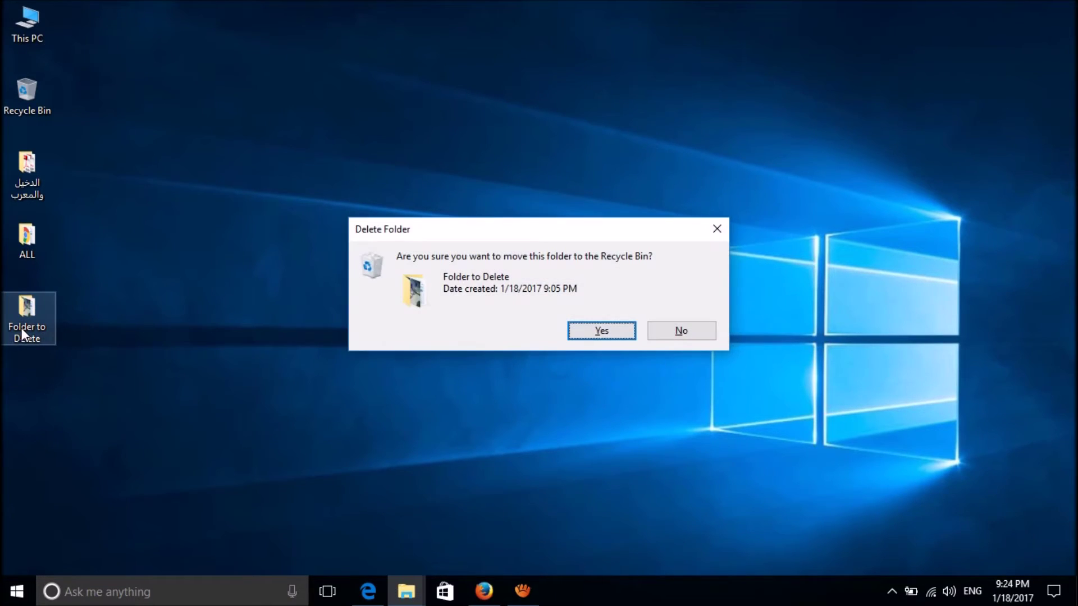
{"action": "left_click", "coordinate": [620, 338]}
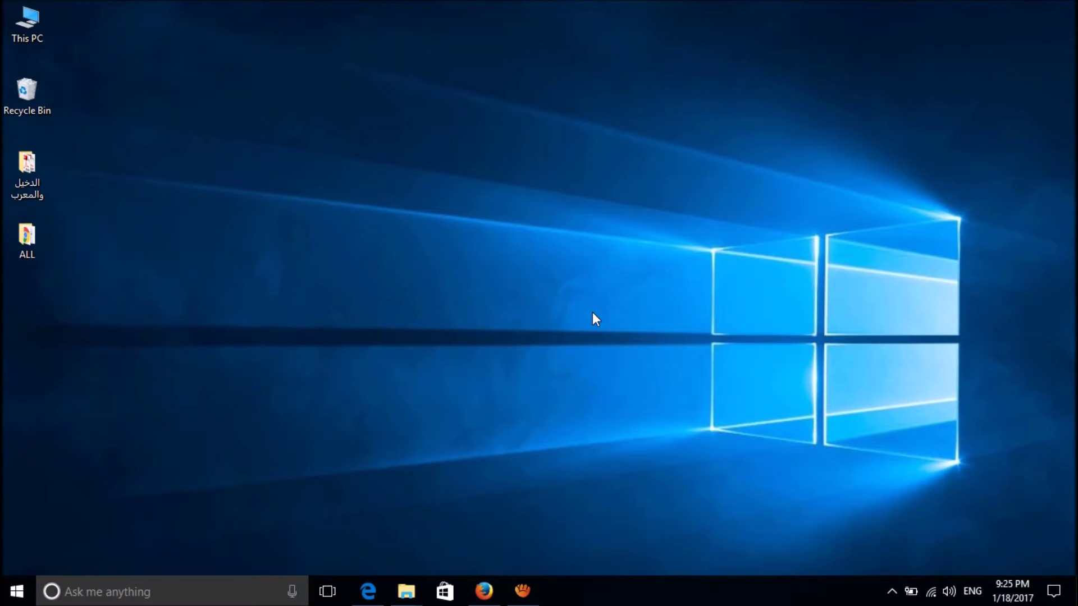